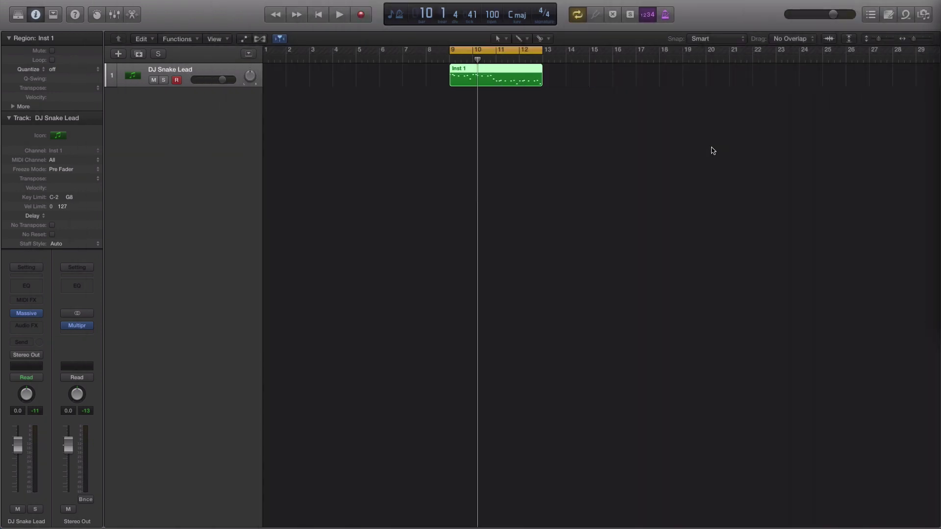
Play back the DJ Snake Lead region to hear the reference sound
{"action": "left_click", "coordinate": [630, 161]}
{"action": "key", "text": "space"}
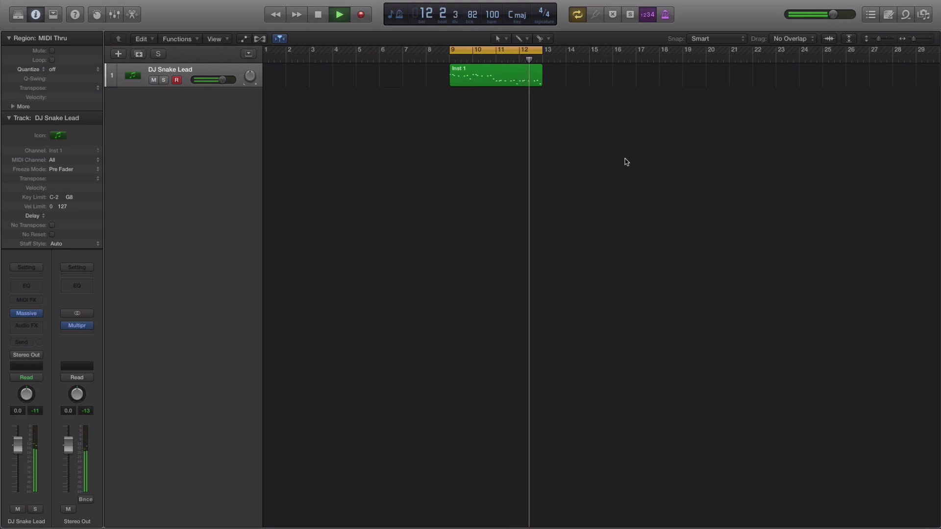
{"action": "key", "text": "space"}
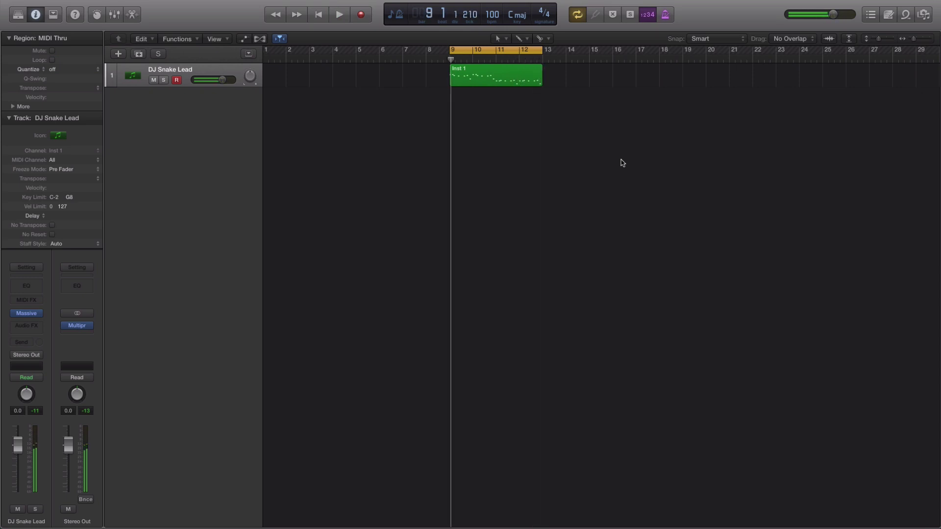
Create one new software instrument track and load Native Instruments Massive on it
{"action": "left_click", "coordinate": [119, 54]}
{"action": "left_click", "coordinate": [596, 150]}
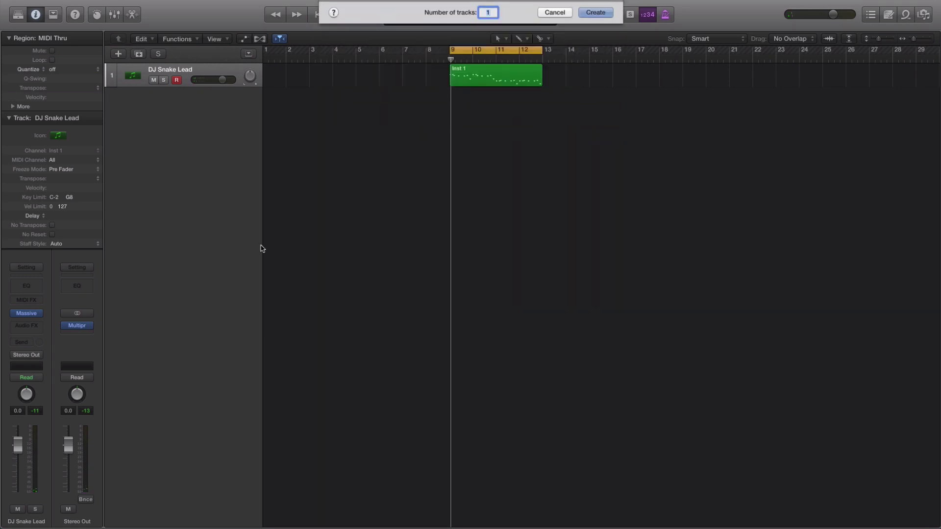
{"action": "left_click", "coordinate": [26, 313]}
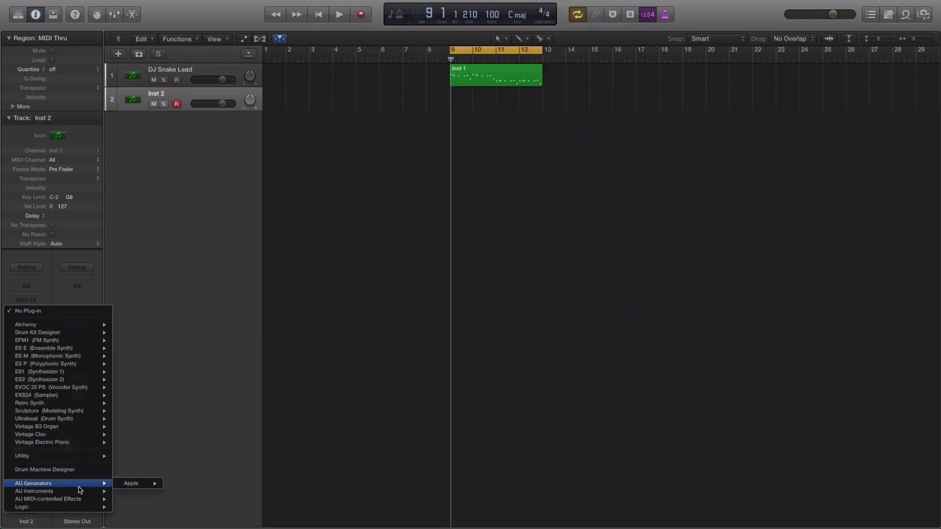
{"action": "mouse_move", "coordinate": [73, 491]}
{"action": "mouse_move", "coordinate": [165, 507]}
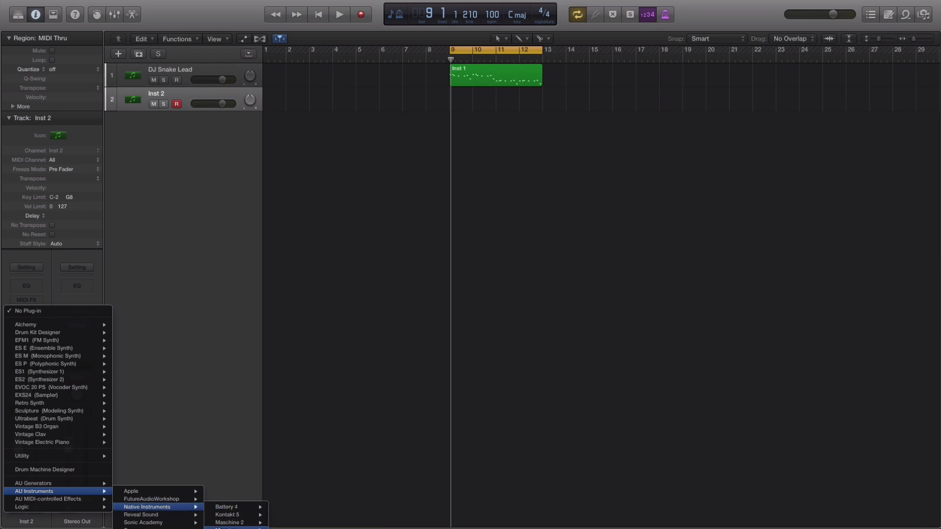
{"action": "mouse_move", "coordinate": [235, 528]}
{"action": "left_click", "coordinate": [287, 527]}
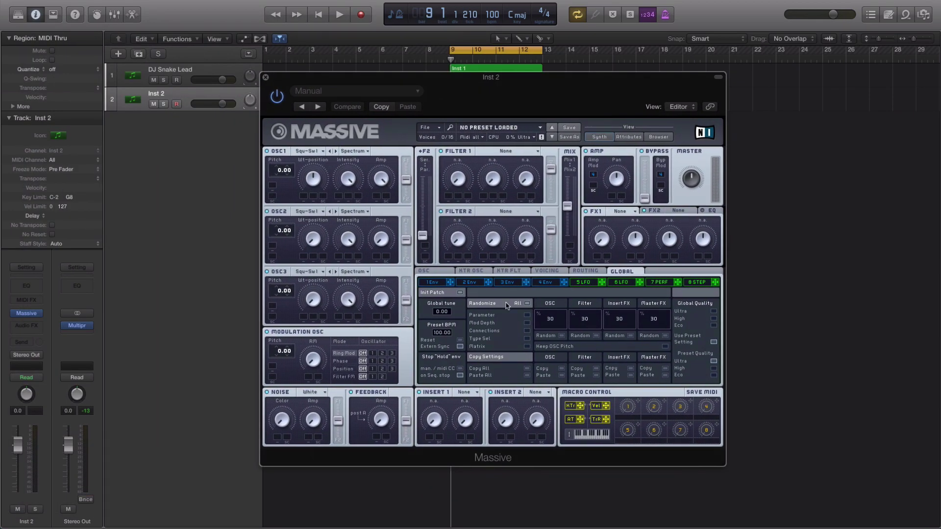
Mute the DJ Snake Lead track and copy its region to the Inst 2 track at bar 9, checking it with playback
{"action": "mouse_move", "coordinate": [487, 91]}
{"action": "left_mouse_down"}
{"action": "mouse_move", "coordinate": [498, 140]}
{"action": "mouse_move", "coordinate": [494, 80]}
{"action": "mouse_move", "coordinate": [496, 103]}
{"action": "left_mouse_up"}
{"action": "left_click", "coordinate": [156, 80]}
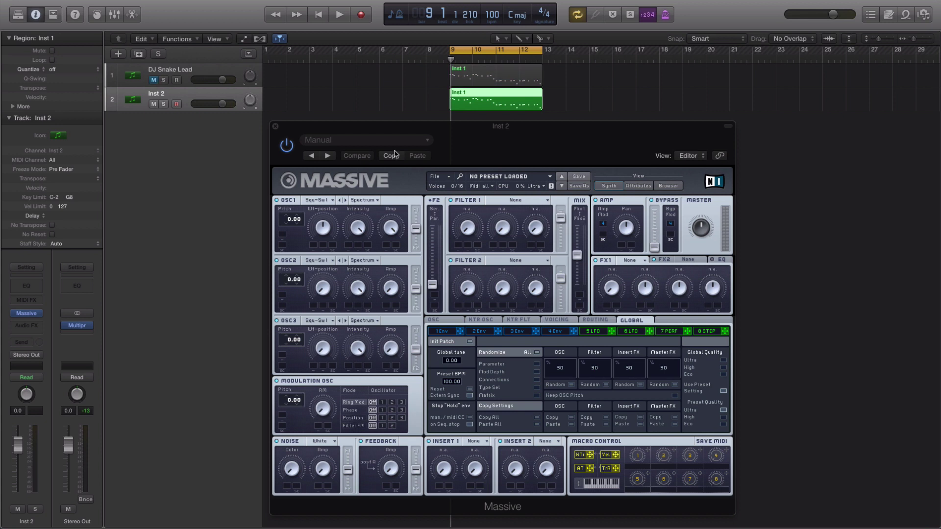
{"action": "left_click_drag", "start_coordinate": [543, 147], "coordinate": [543, 144]}
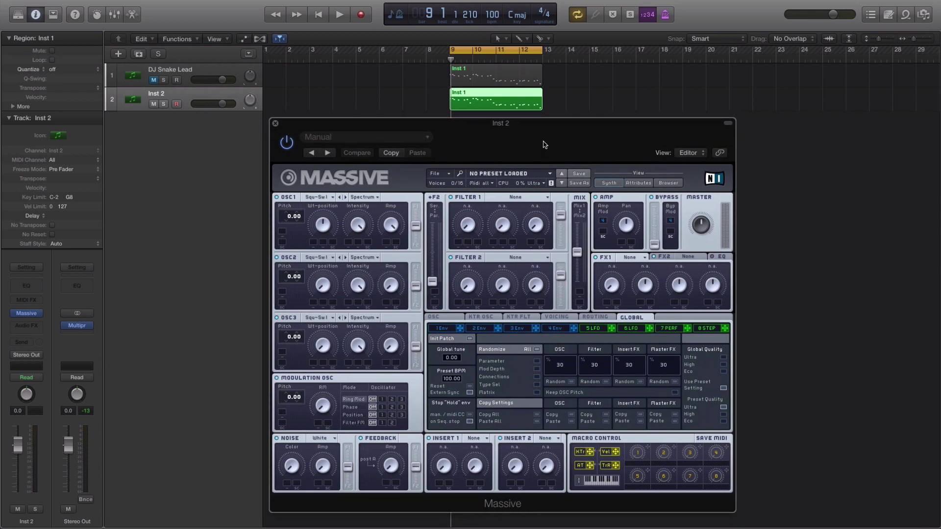
{"action": "key", "text": "space"}
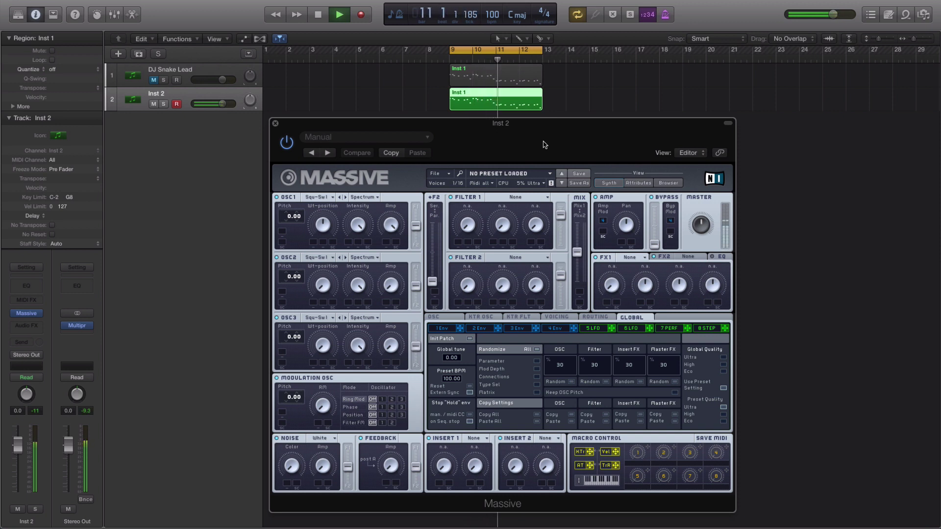
{"action": "key", "text": "space"}
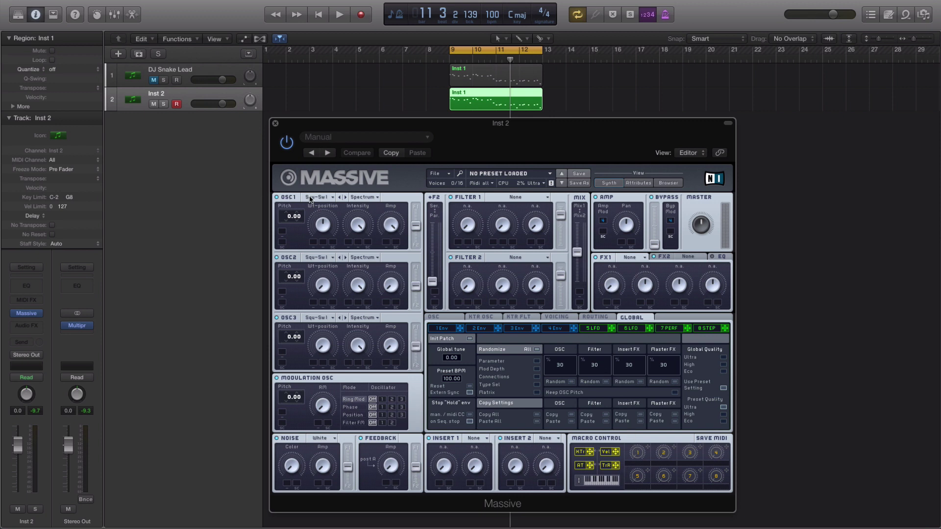
Set OSC1's pitch to 12.00 and switch off OSC2, OSC3 and the modulation oscillator, listening to the sound
{"action": "left_click", "coordinate": [289, 218]}
{"action": "key", "text": "space"}
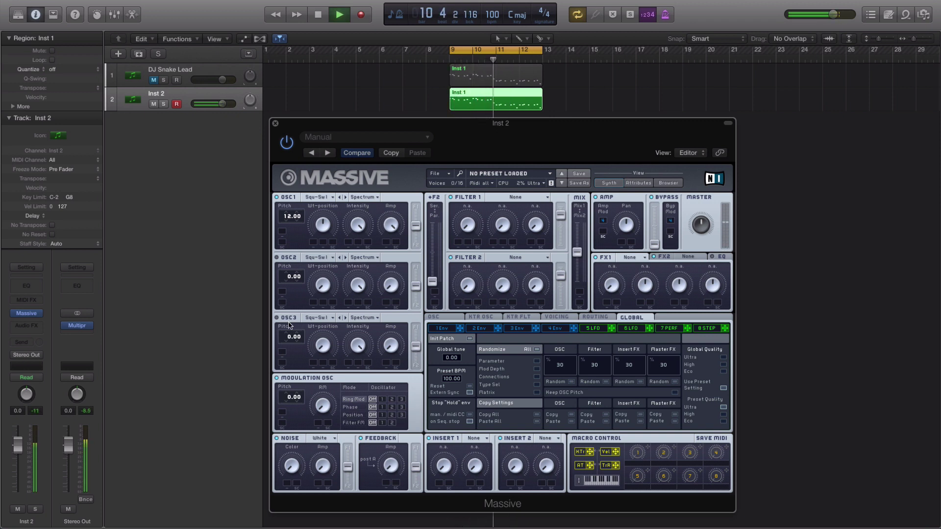
{"action": "key", "text": "space"}
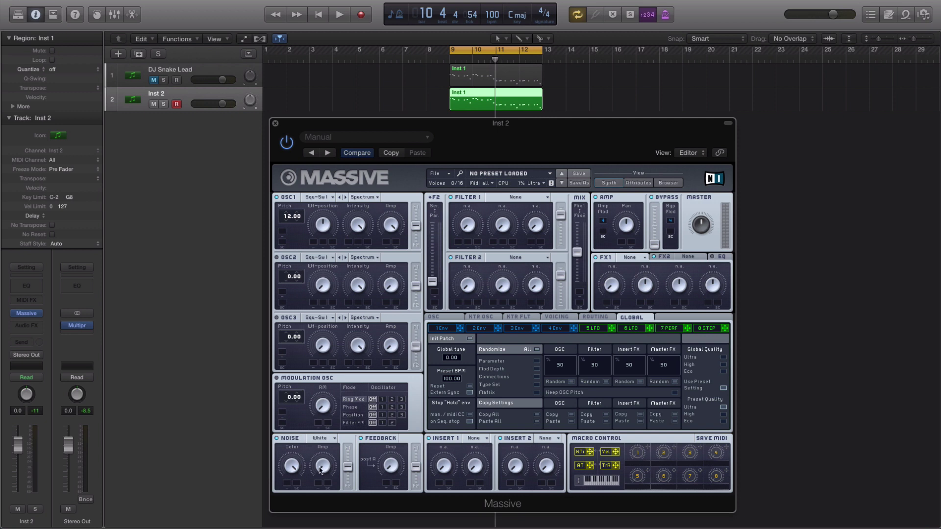
Adjust the amp of the white noise generator during playback and raise its filter routing fader fully
{"action": "key", "text": "space"}
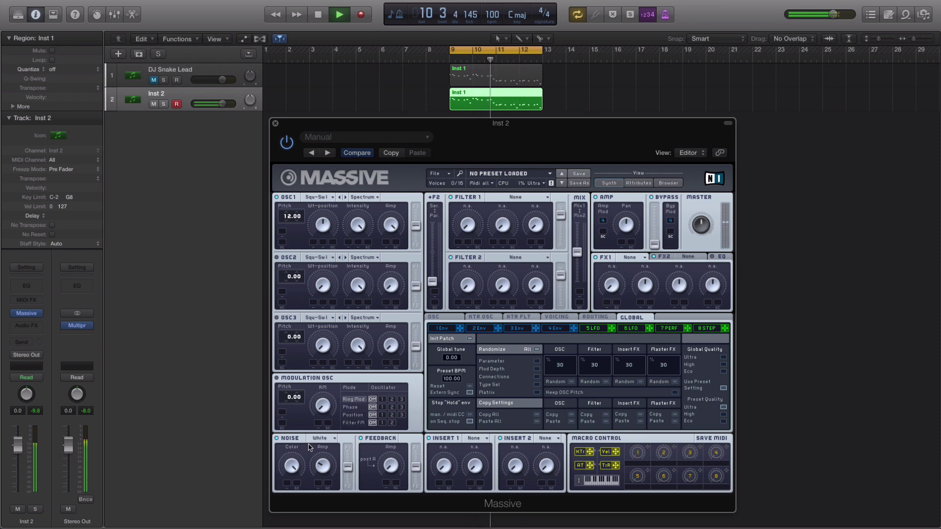
{"action": "key", "text": "space"}
{"action": "left_click_drag", "start_coordinate": [344, 468], "coordinate": [345, 449]}
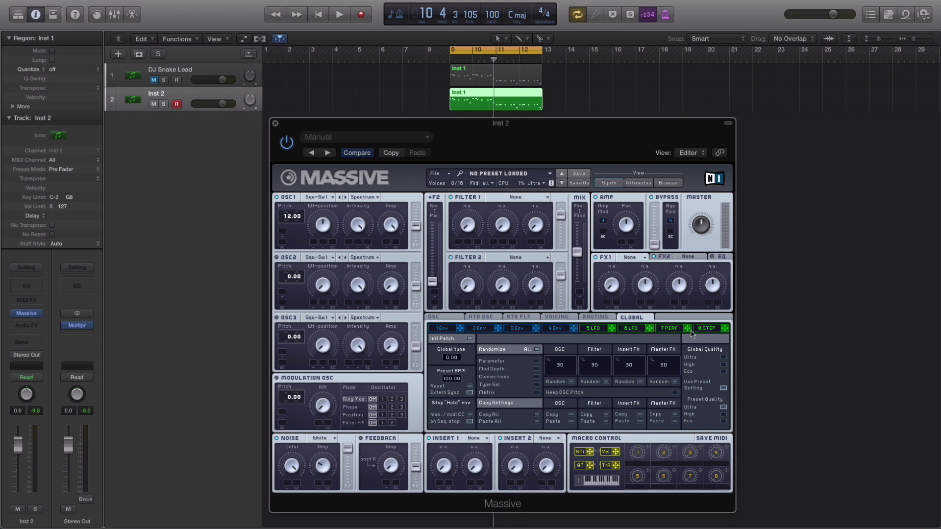
Set the oscillator pitchbend range to 2.00 up and -2.00 down
{"action": "left_click", "coordinate": [439, 317]}
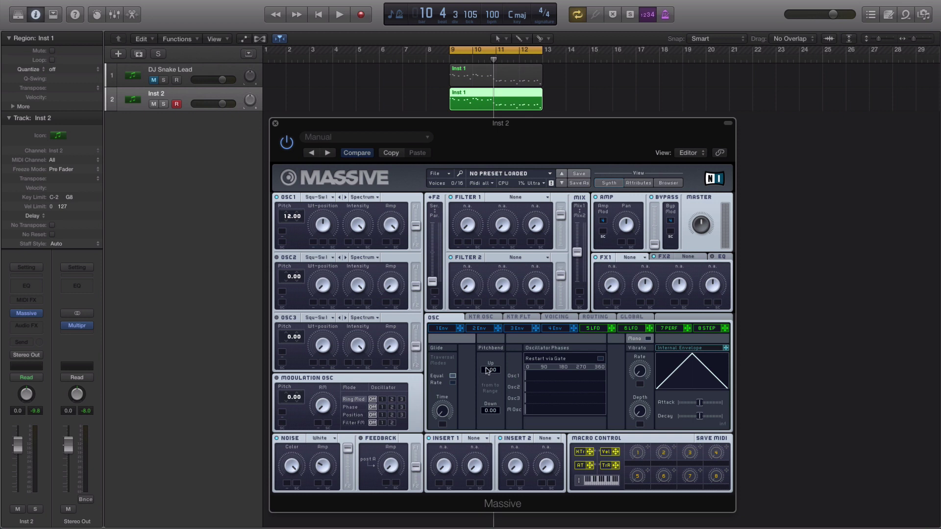
{"action": "mouse_move", "coordinate": [487, 371]}
{"action": "left_mouse_down"}
{"action": "mouse_move", "coordinate": [491, 382]}
{"action": "mouse_move", "coordinate": [489, 373]}
{"action": "left_mouse_up"}
{"action": "left_click_drag", "start_coordinate": [488, 416], "coordinate": [488, 418]}
Raise the decay of the vibrato's internal envelope to maximum and listen to the sound
{"action": "left_click_drag", "start_coordinate": [698, 416], "coordinate": [863, 431]}
{"action": "key", "text": "space"}
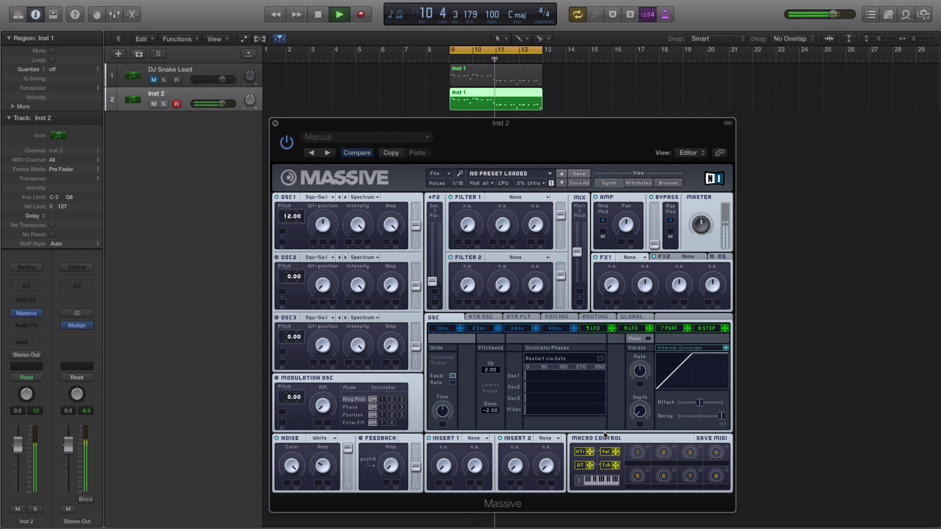
{"action": "key", "text": "space"}
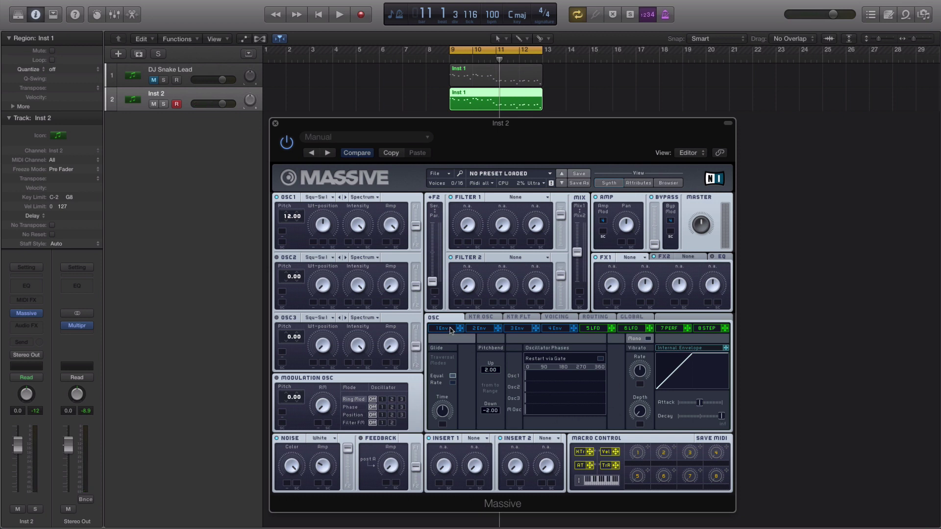
Assign 1 Env as modulation source to the vibrato Rate and Depth, and audition the modulation
{"action": "left_click_drag", "start_coordinate": [460, 329], "coordinate": [642, 388]}
{"action": "left_click_drag", "start_coordinate": [462, 330], "coordinate": [641, 425]}
{"action": "key", "text": "space"}
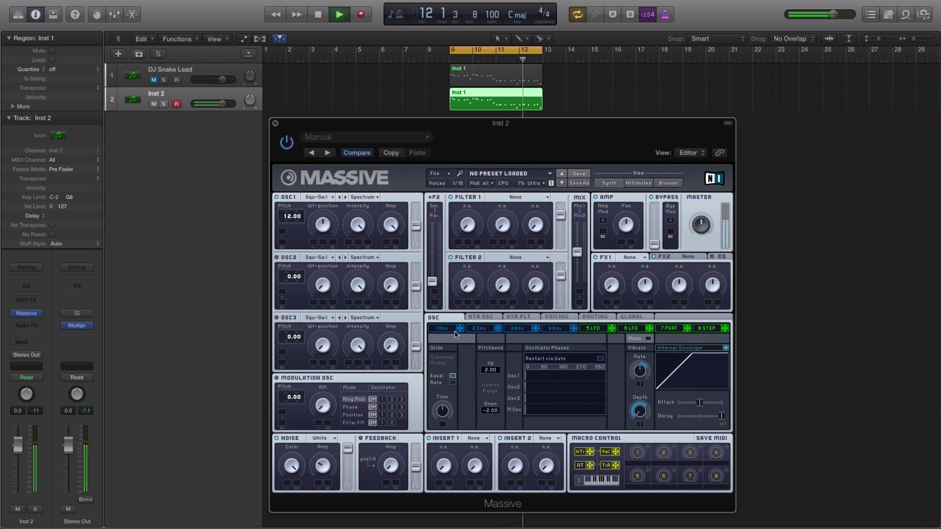
{"action": "key", "text": "space"}
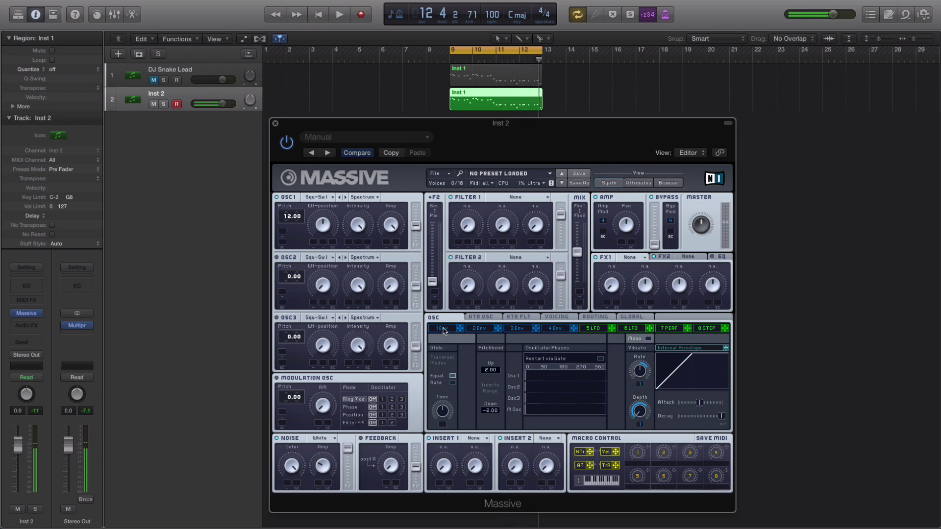
Lengthen the attack of 1 Env and level its attack peak with the decay level, checking the vibrato with playback
{"action": "left_click", "coordinate": [443, 329]}
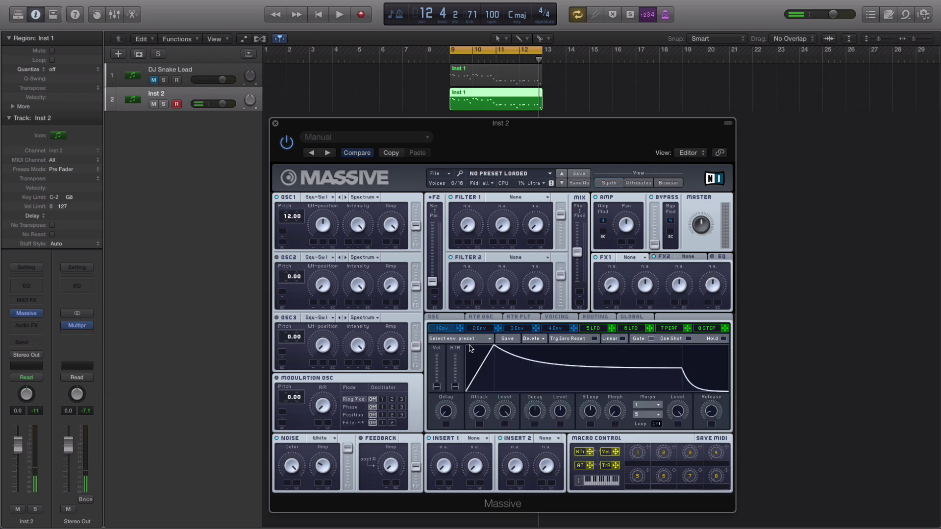
{"action": "key", "text": "space"}
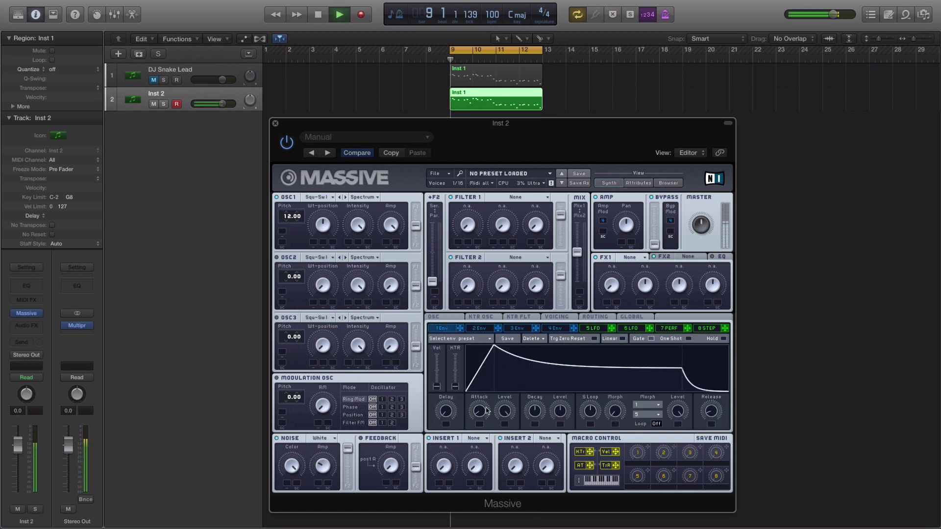
{"action": "left_click_drag", "start_coordinate": [477, 411], "coordinate": [498, 443]}
{"action": "key", "text": "space"}
{"action": "key", "text": "space"}
{"action": "left_click_drag", "start_coordinate": [558, 411], "coordinate": [557, 408]}
{"action": "key", "text": "space"}
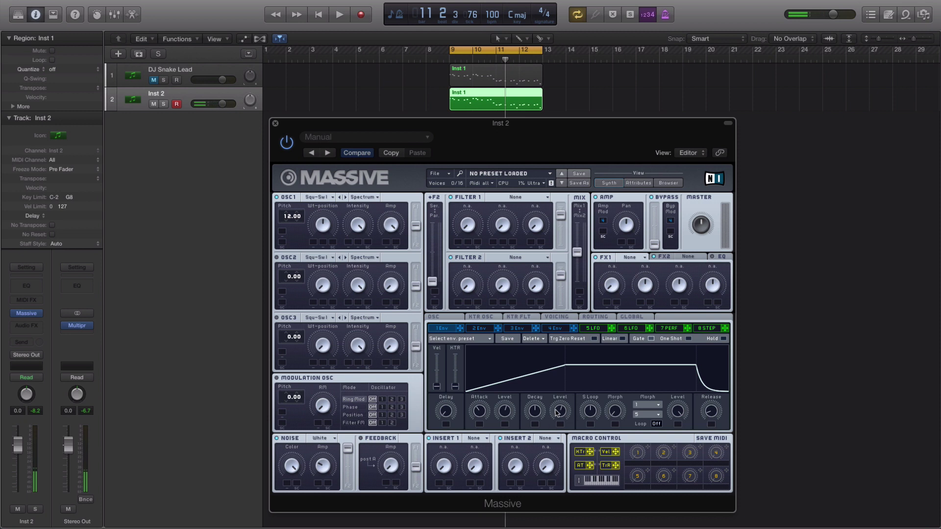
{"action": "key", "text": "space"}
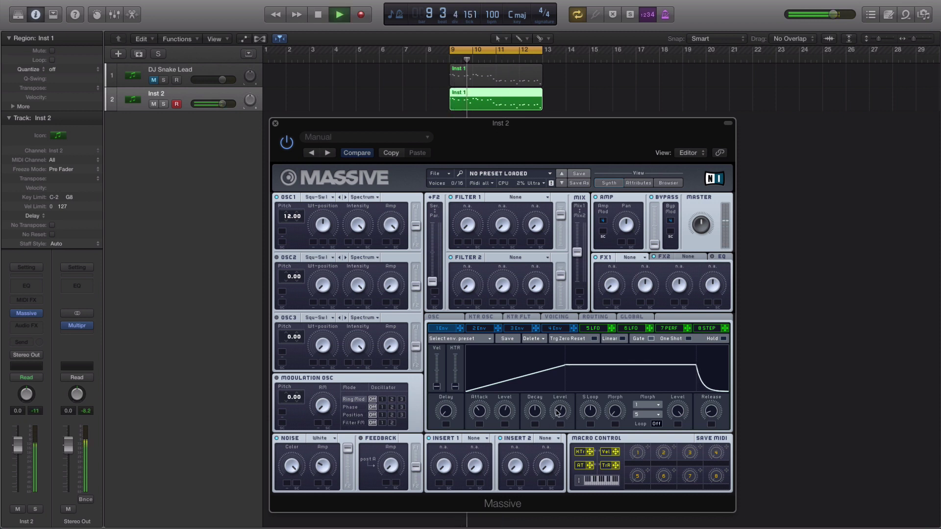
{"action": "key", "text": "space"}
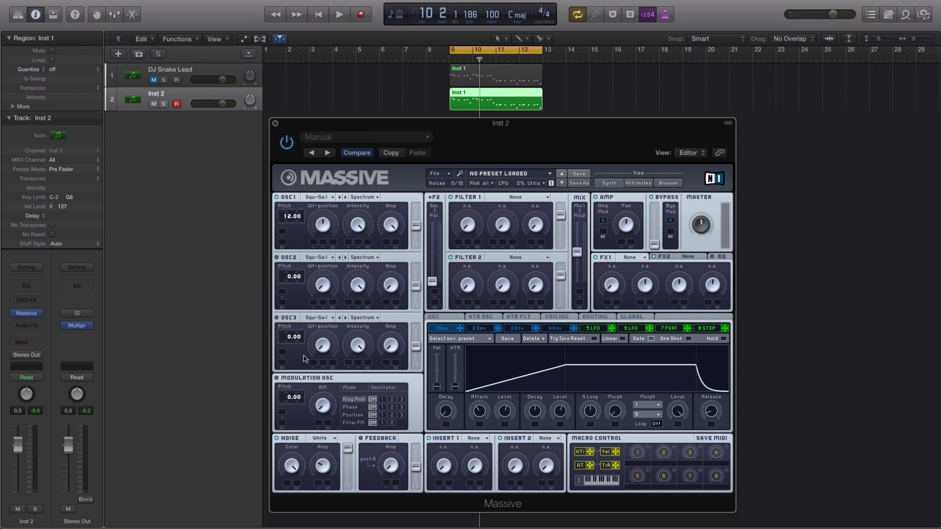
Set the voicing to 2 unison voices, with the Pitch Cutoff spread on at 12.00 and the Pan Position spread on
{"action": "left_click", "coordinate": [567, 318]}
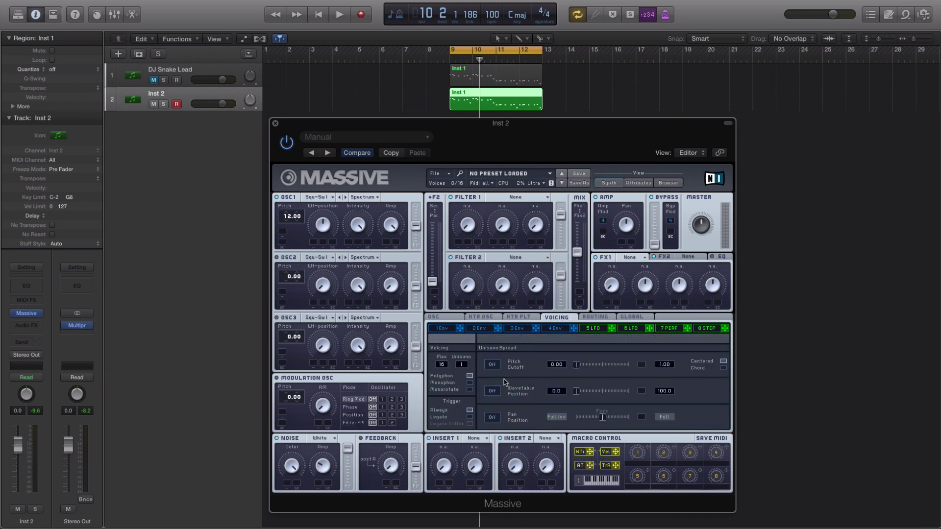
{"action": "left_click", "coordinate": [492, 365]}
{"action": "left_click_drag", "start_coordinate": [661, 361], "coordinate": [662, 358]}
{"action": "left_click", "coordinate": [494, 421]}
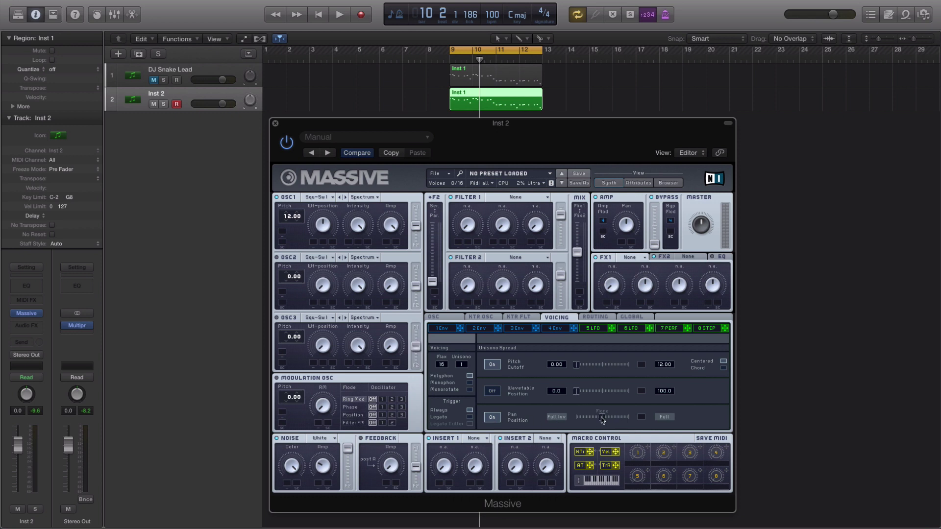
{"action": "left_click_drag", "start_coordinate": [602, 417], "coordinate": [539, 416]}
{"action": "key", "text": "space"}
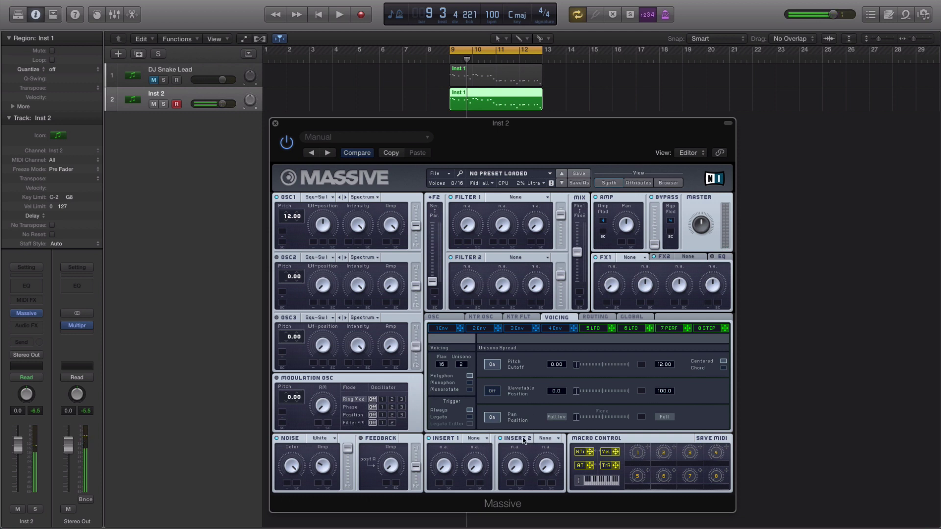
Compare the sound with the unison Pan Position spread switched off and back on
{"action": "left_click", "coordinate": [492, 417]}
{"action": "key", "text": "space"}
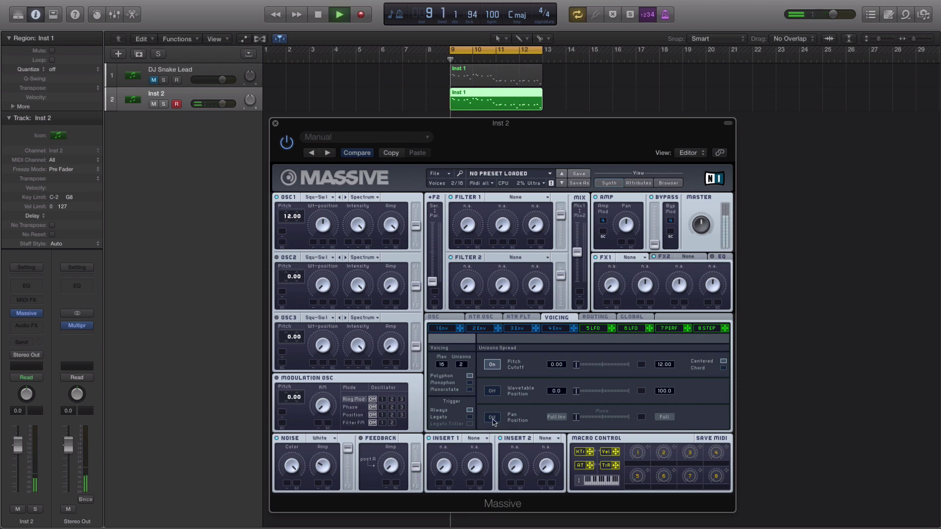
{"action": "key", "text": "space"}
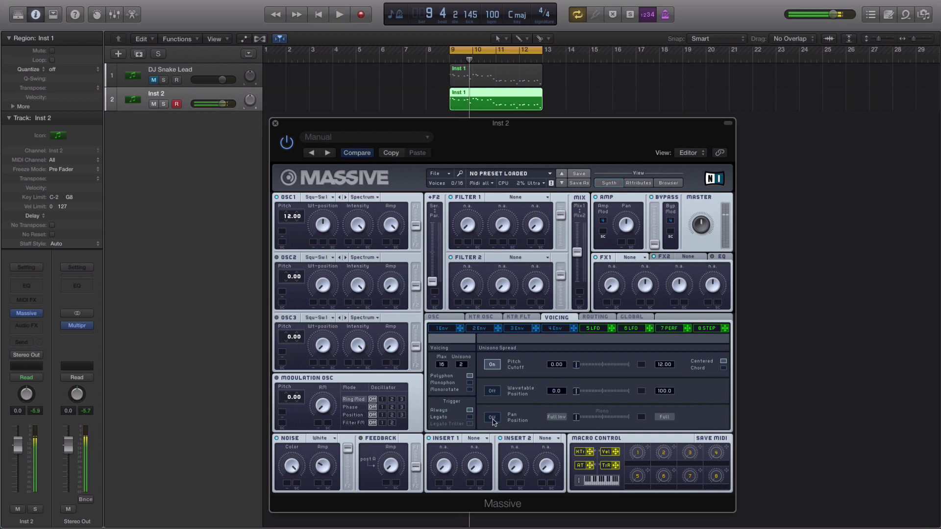
{"action": "left_click", "coordinate": [492, 418]}
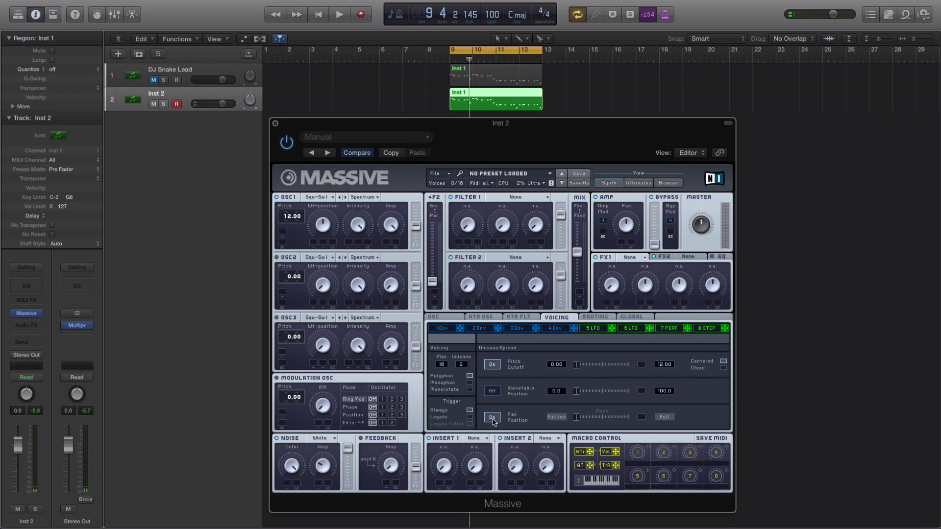
{"action": "key", "text": "space"}
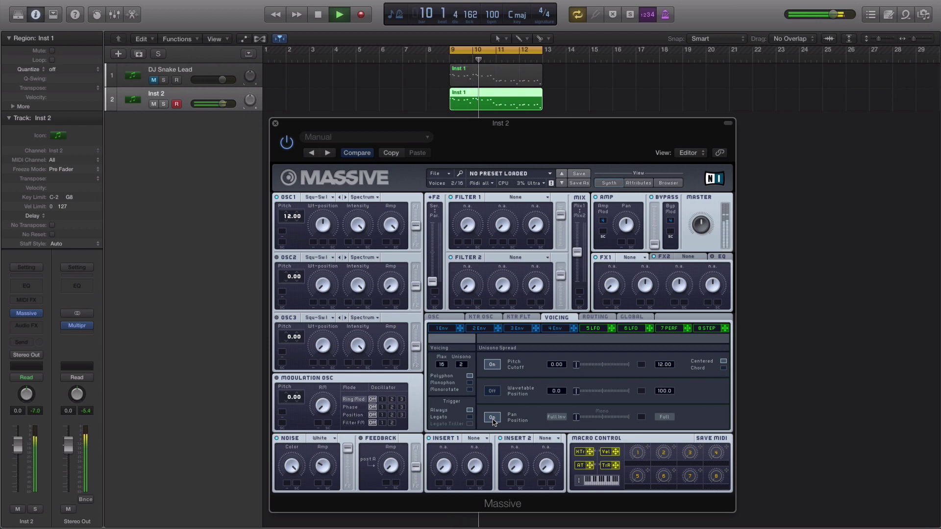
{"action": "key", "text": "space"}
Switch the voicing mode to Monophon and play back the region
{"action": "left_click", "coordinate": [469, 383]}
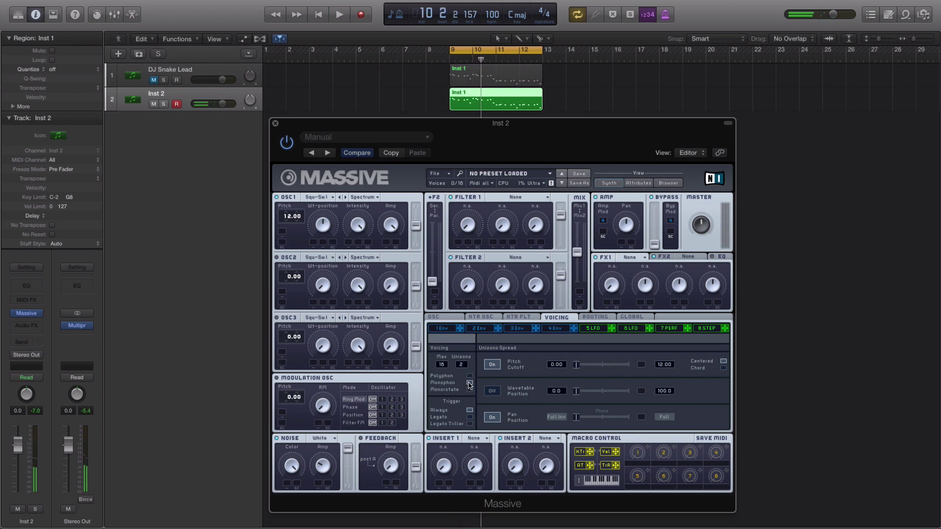
{"action": "key", "text": "space"}
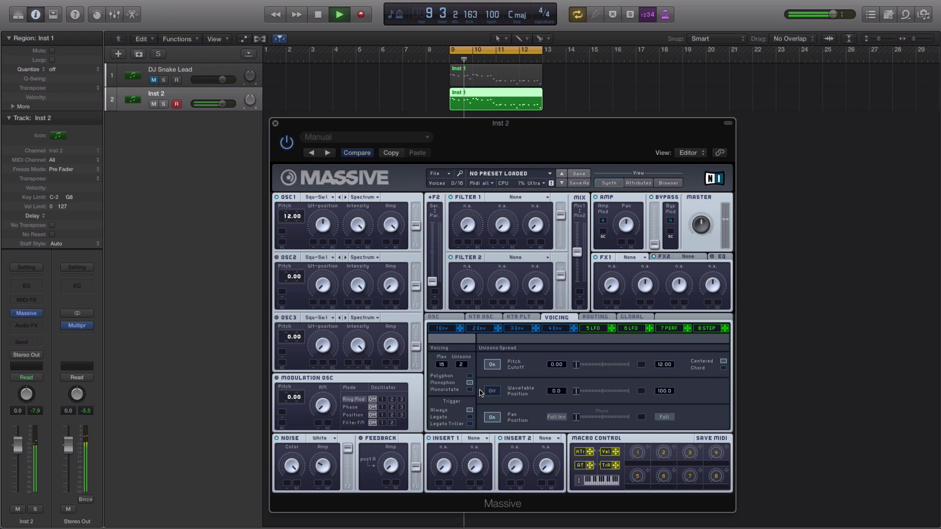
{"action": "key", "text": "space"}
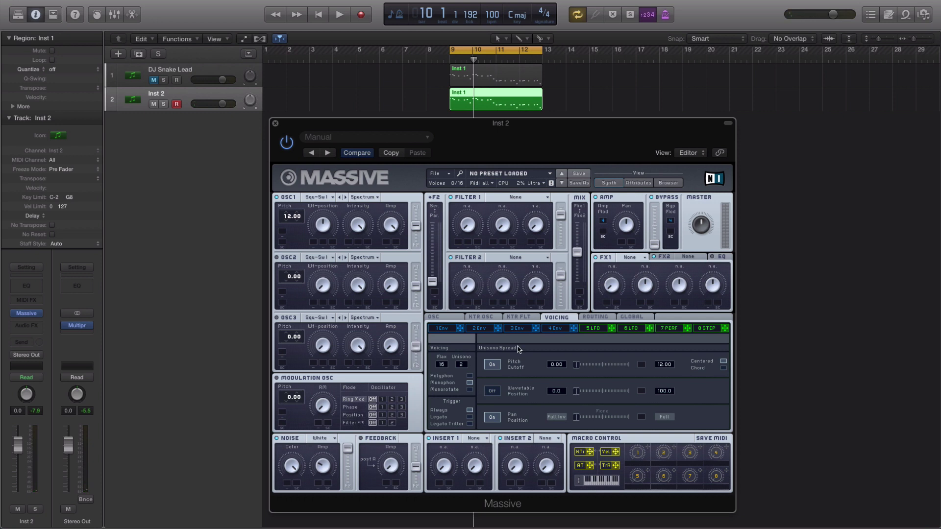
Lengthen the attack of 4 Env, raise its decay level to the attack peak, and check the sound with playback
{"action": "left_click", "coordinate": [555, 329]}
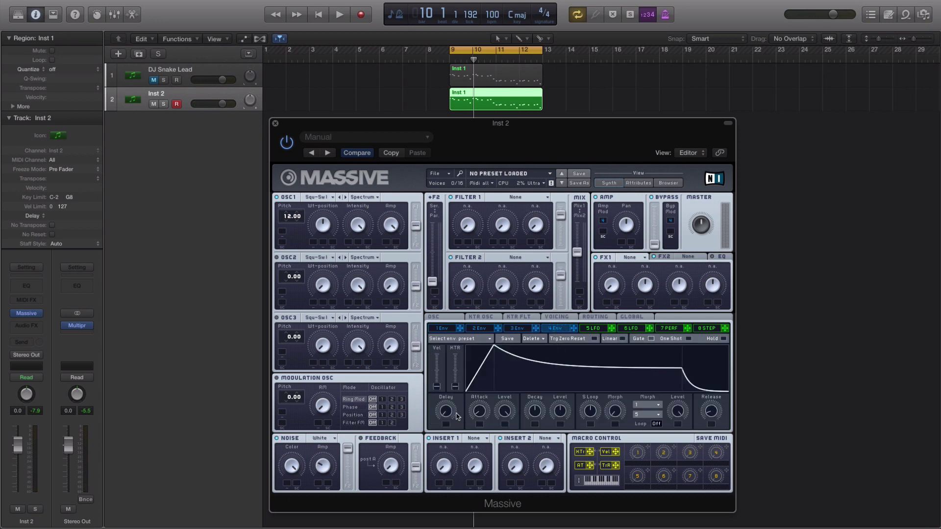
{"action": "left_click_drag", "start_coordinate": [477, 414], "coordinate": [480, 411]}
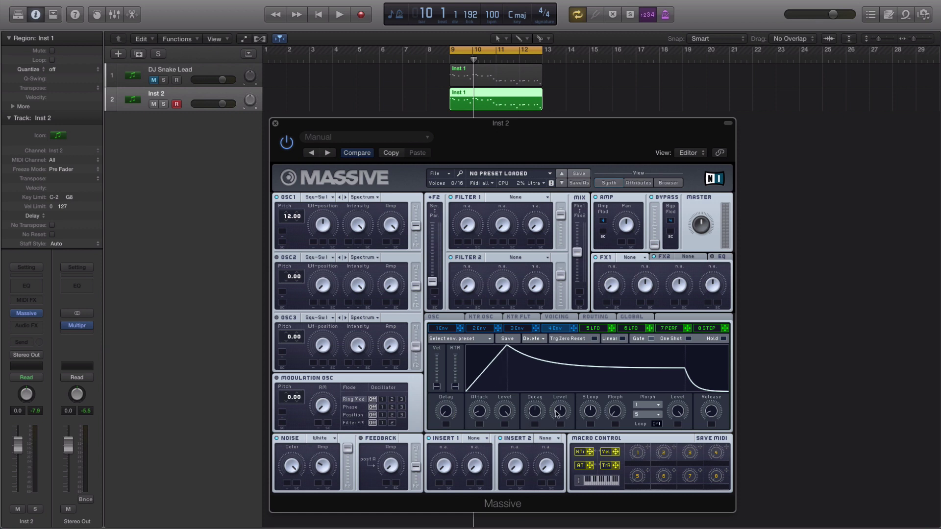
{"action": "left_click_drag", "start_coordinate": [557, 414], "coordinate": [557, 360]}
{"action": "key", "text": "space"}
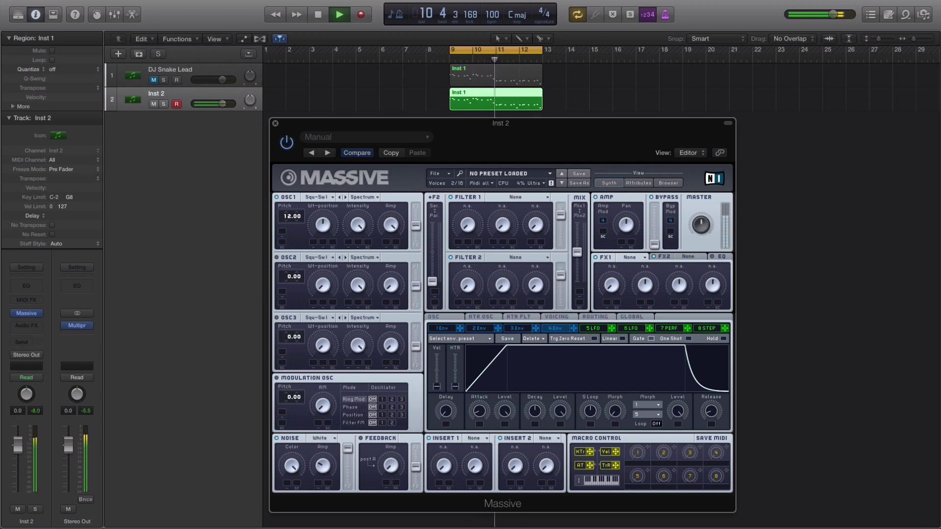
{"action": "key", "text": "space"}
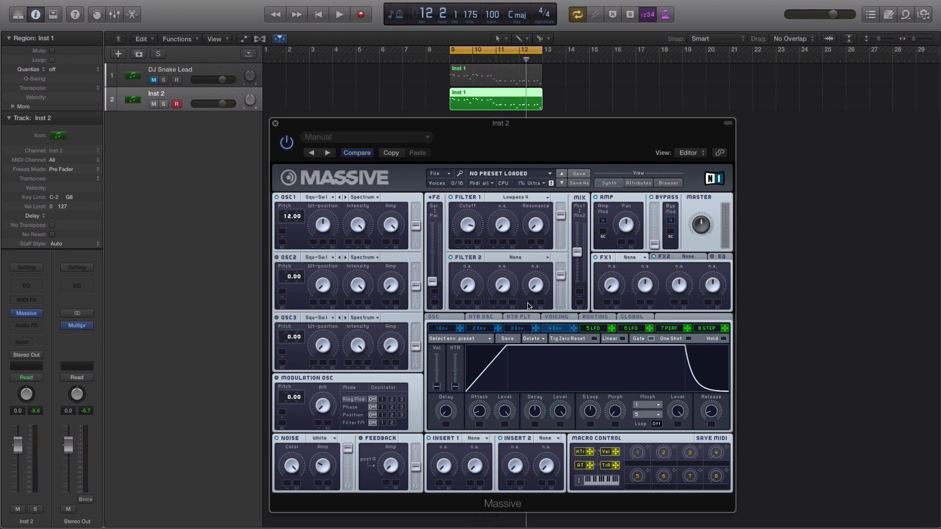
Assign macro 1 to the Lowpass 4 cutoff in Filter 1, label it CUTOFF, and audition the sweep with playback
{"action": "left_click_drag", "start_coordinate": [646, 448], "coordinate": [469, 296]}
{"action": "key", "text": "space"}
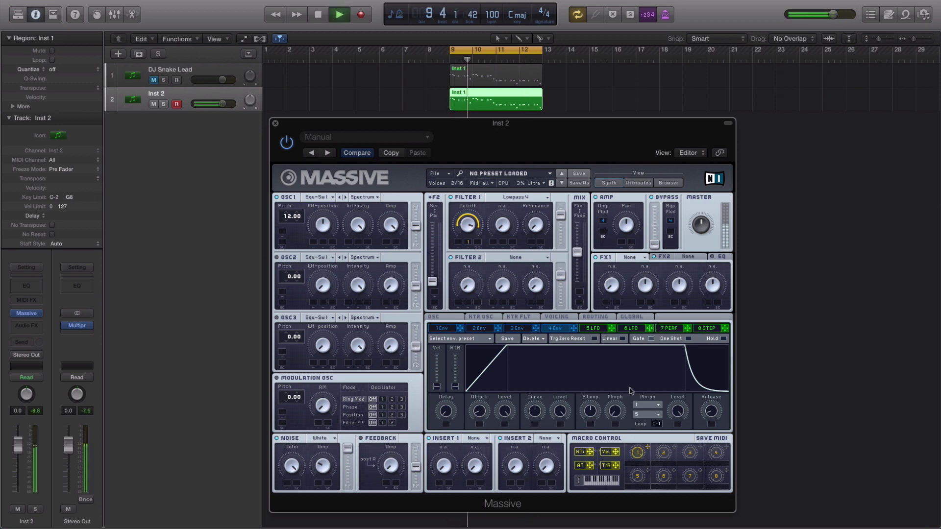
{"action": "key", "text": "space"}
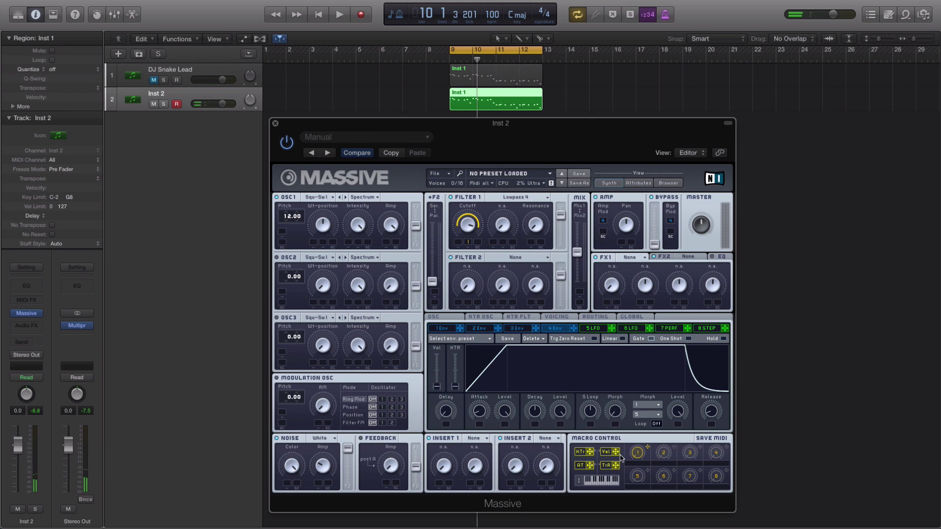
{"action": "key", "text": "space"}
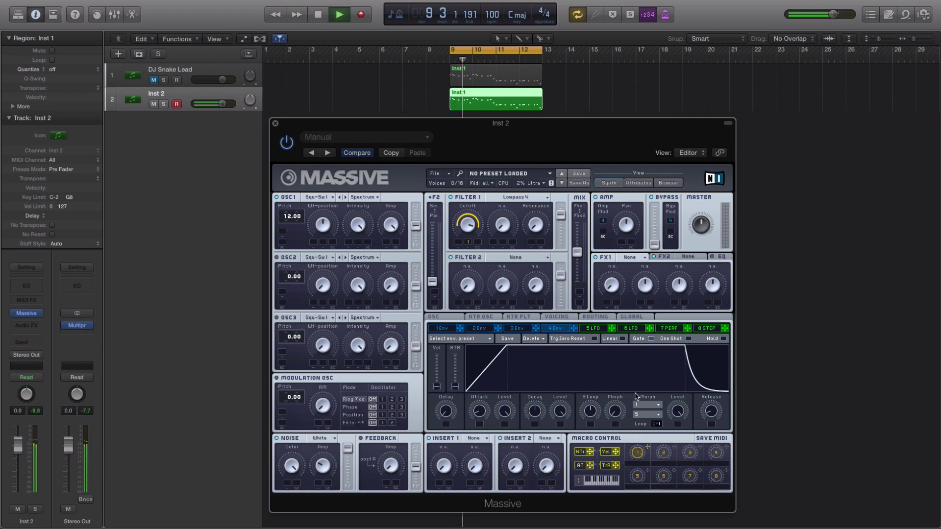
{"action": "key", "text": "space"}
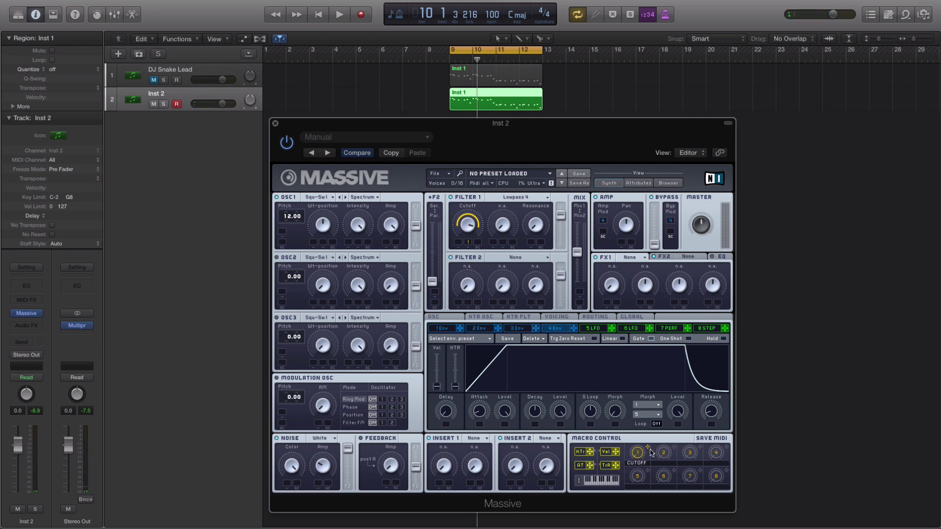
Give 5 LFO falling saw curves and maximum internal envelope decay, assign it to the Filter 1 cutoff, and play the region
{"action": "left_click", "coordinate": [593, 329]}
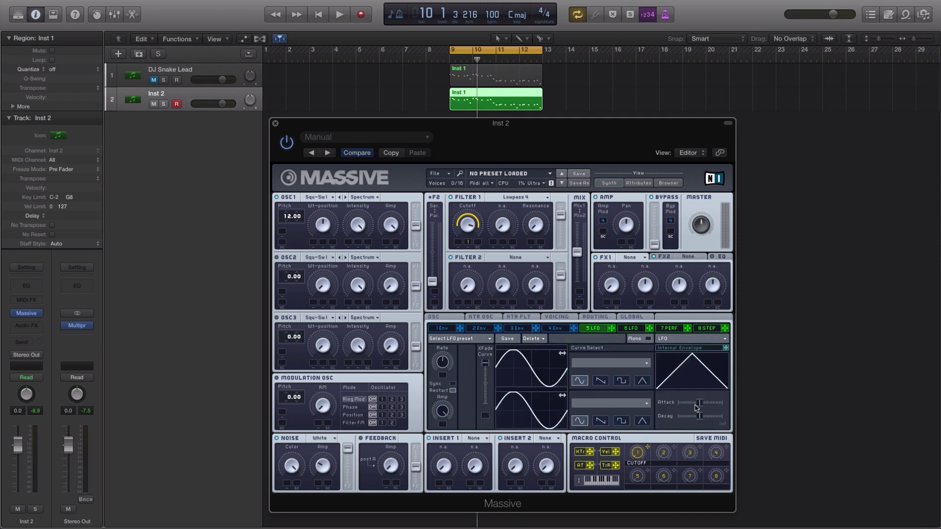
{"action": "left_click_drag", "start_coordinate": [700, 417], "coordinate": [722, 417]}
{"action": "left_click", "coordinate": [601, 381]}
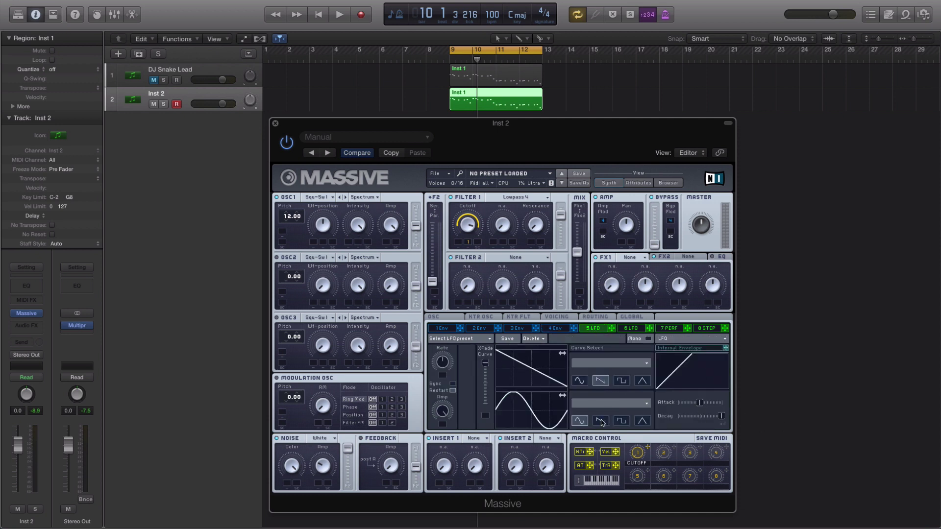
{"action": "left_click", "coordinate": [601, 421]}
{"action": "left_click_drag", "start_coordinate": [611, 329], "coordinate": [456, 244]}
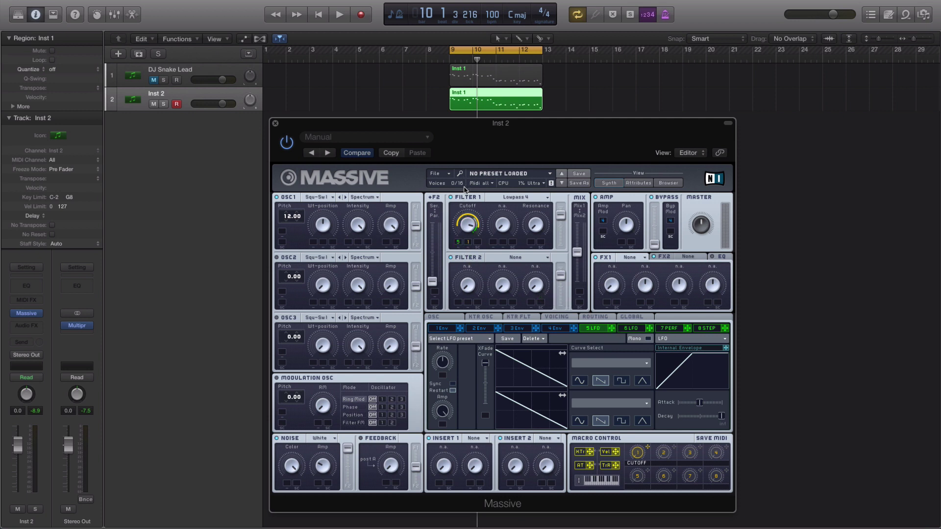
{"action": "key", "text": "space"}
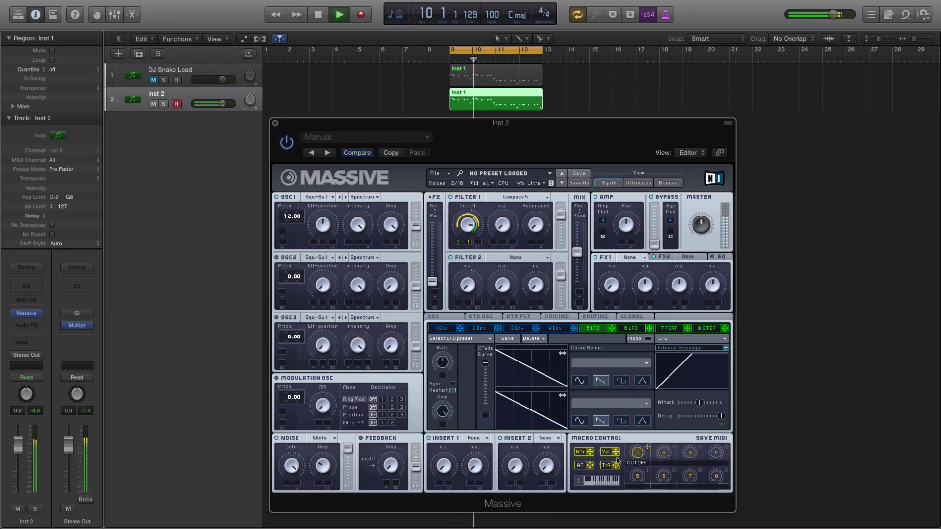
{"action": "key", "text": "space"}
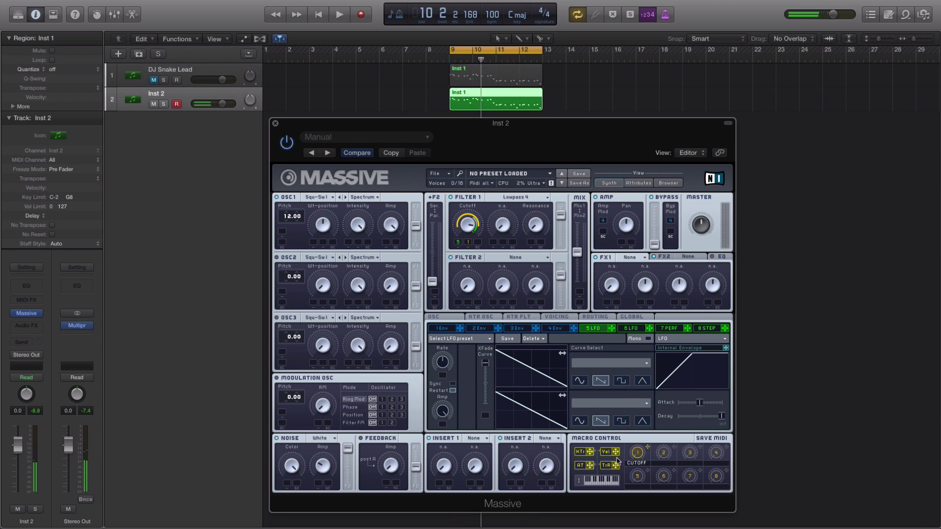
Load Reverb in FX1 and adjust its Dry/Wet and Size while playing back the region
{"action": "left_click", "coordinate": [643, 255]}
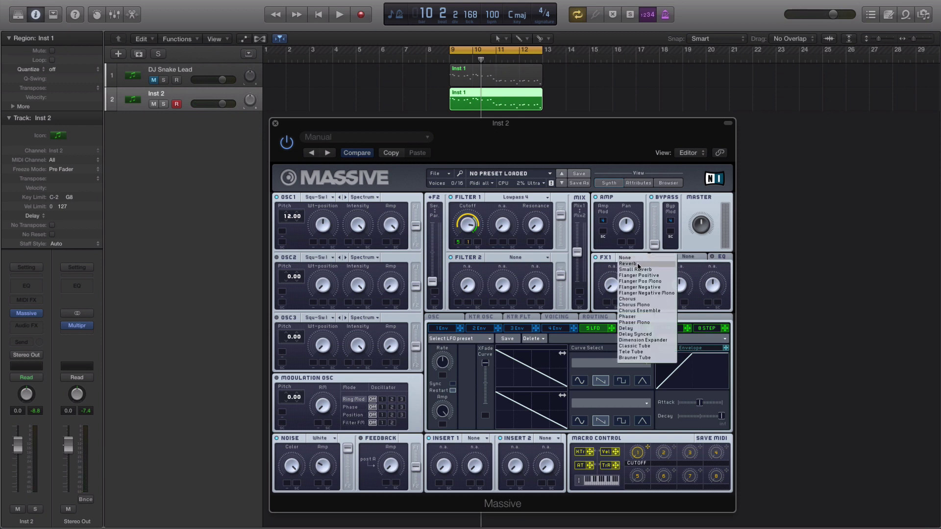
{"action": "left_click", "coordinate": [637, 264]}
{"action": "key", "text": "space"}
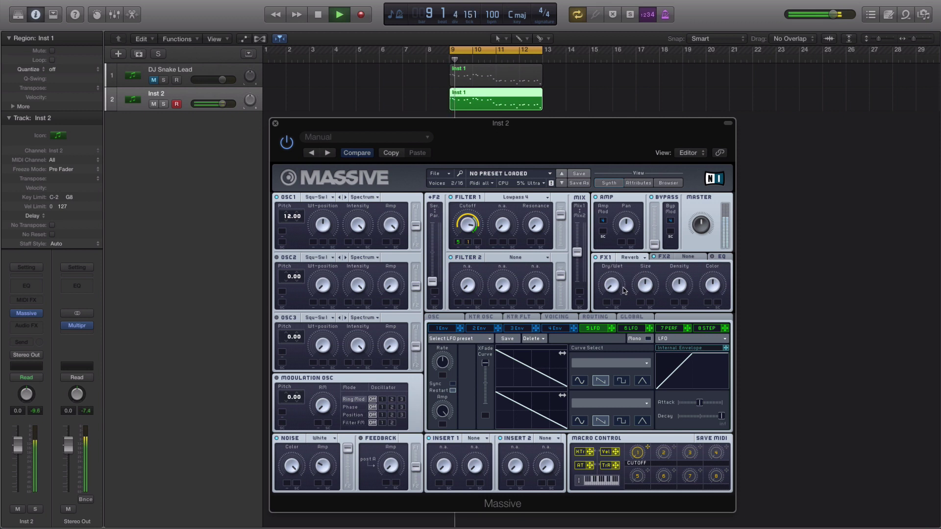
{"action": "key", "text": "space"}
{"action": "key", "text": "space"}
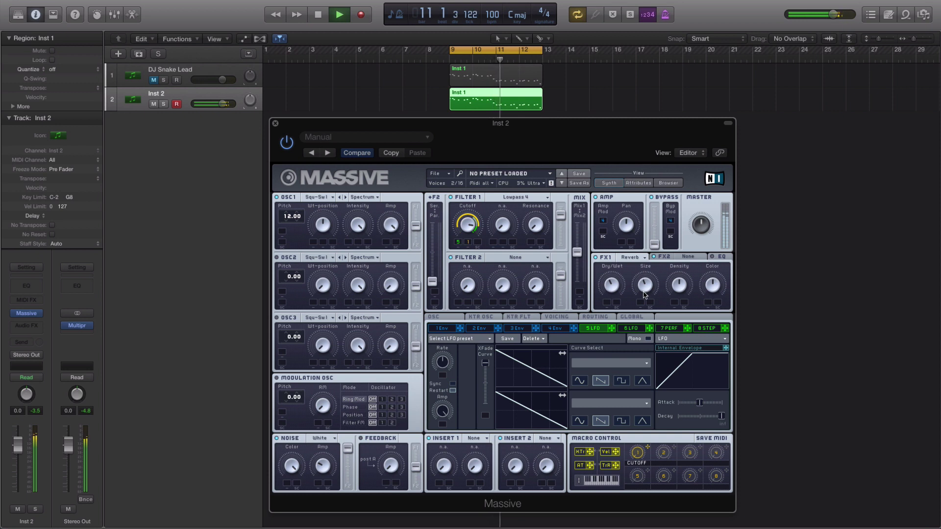
{"action": "key", "text": "space"}
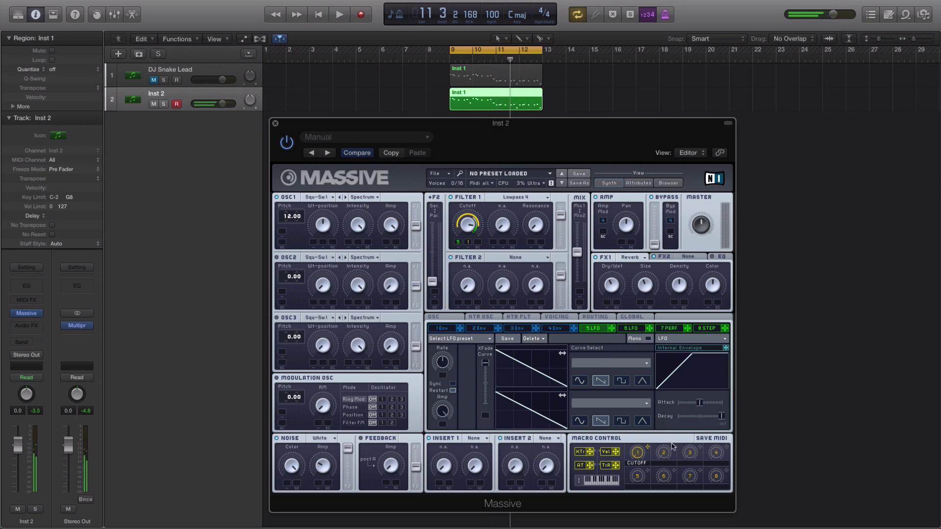
Assign macro 2 to the reverb's Dry/Wet and Size, label it REVERB, and audition it with playback
{"action": "left_click_drag", "start_coordinate": [674, 447], "coordinate": [607, 303]}
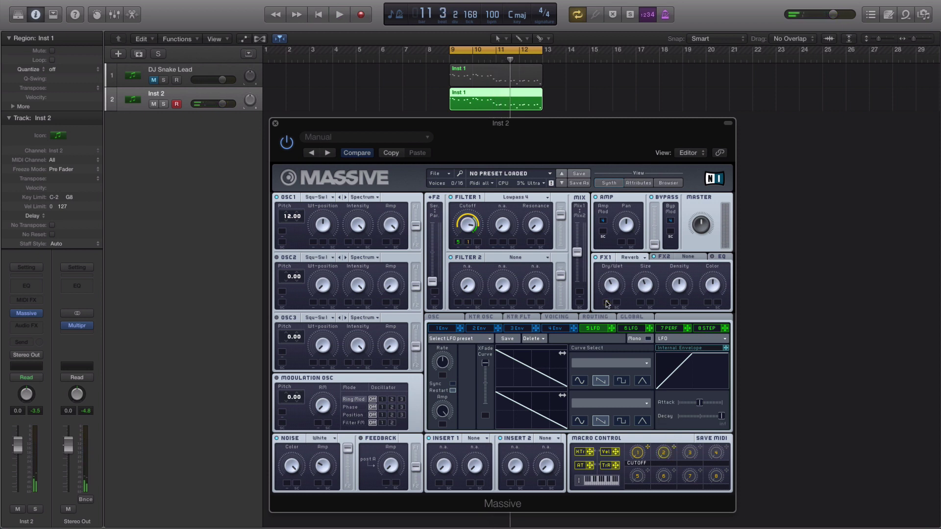
{"action": "left_click_drag", "start_coordinate": [674, 449], "coordinate": [640, 304]}
{"action": "left_click_drag", "start_coordinate": [602, 305], "coordinate": [606, 293]}
{"action": "key", "text": "space"}
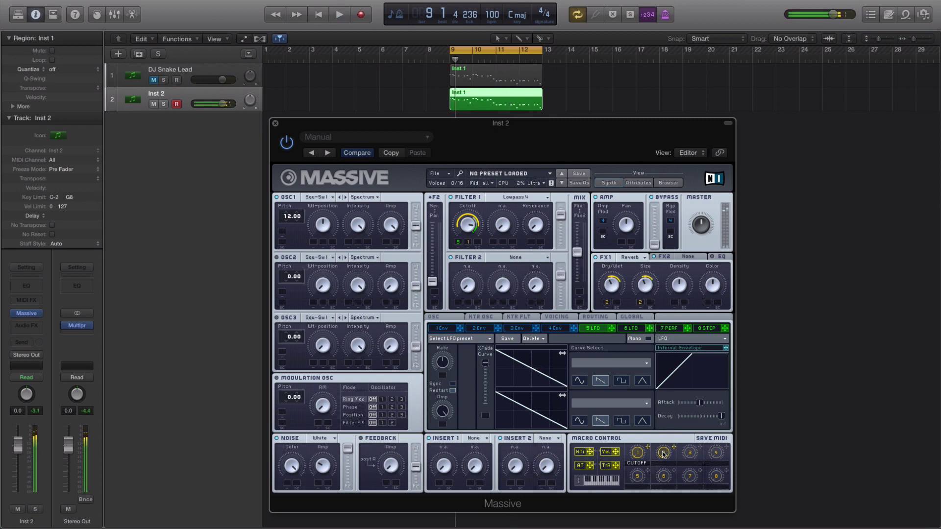
{"action": "key", "text": "space"}
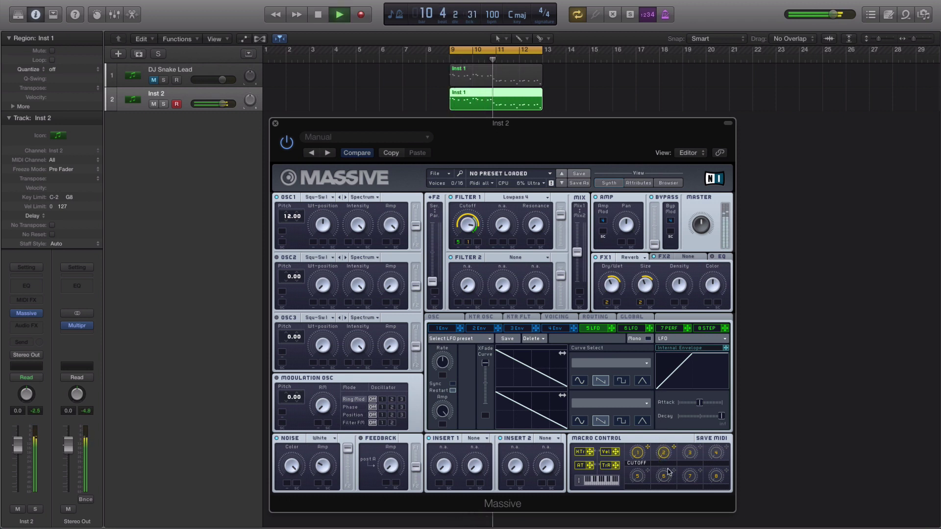
{"action": "key", "text": "space"}
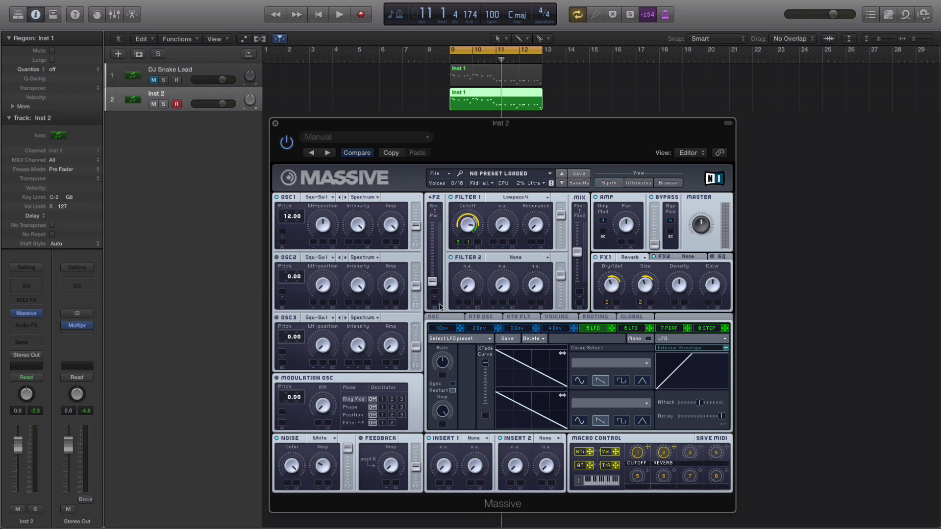
Assign macro 3 to the OSC1 Wt-position with a modulation range, label it SQUARE, and audition the patch with playback
{"action": "left_click_drag", "start_coordinate": [702, 451], "coordinate": [314, 244]}
{"action": "left_click_drag", "start_coordinate": [314, 245], "coordinate": [313, 242]}
{"action": "key", "text": "space"}
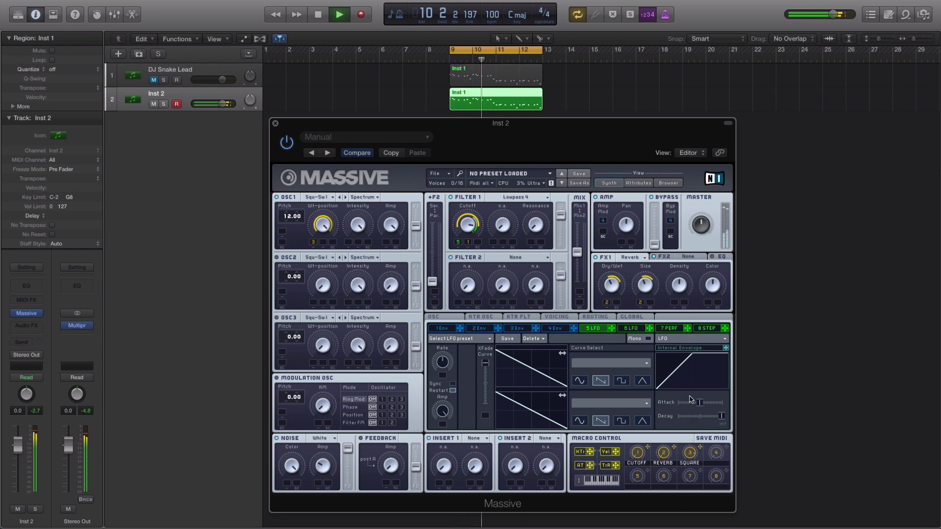
{"action": "key", "text": "space"}
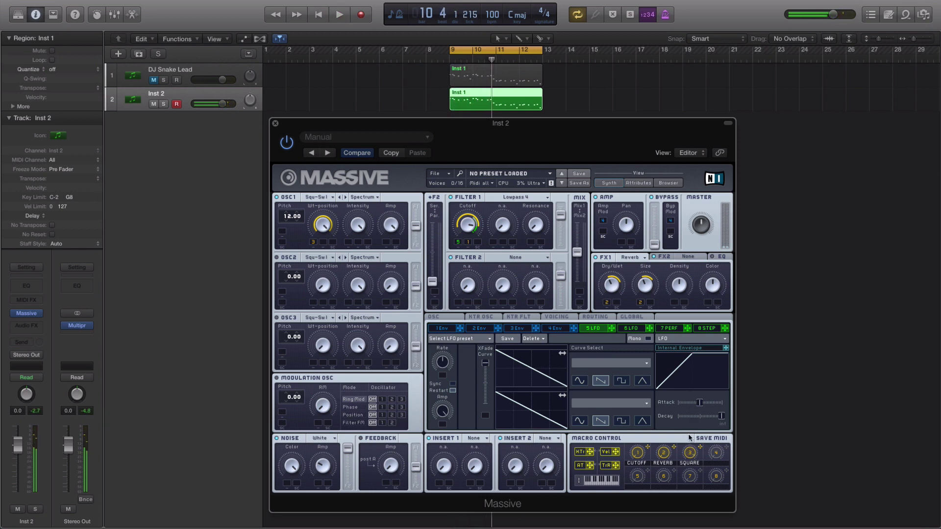
{"action": "key", "text": "space"}
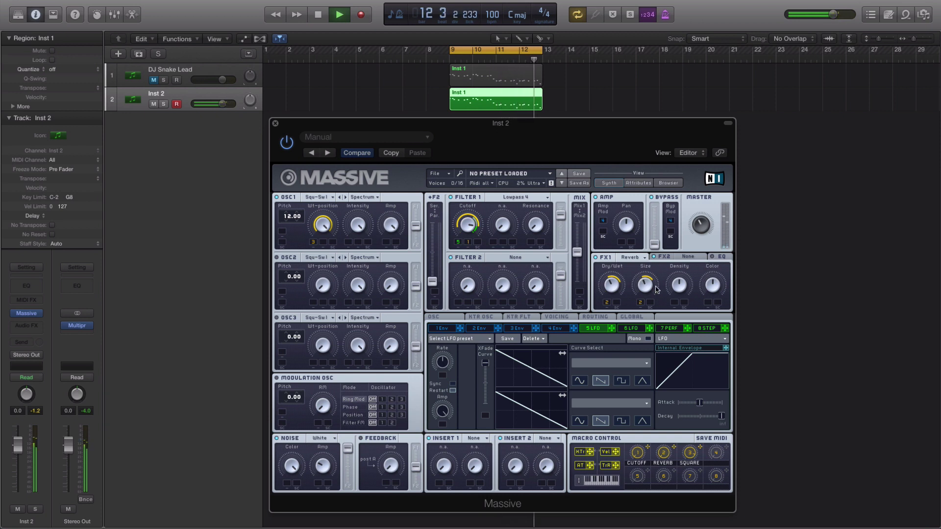
{"action": "key", "text": "space"}
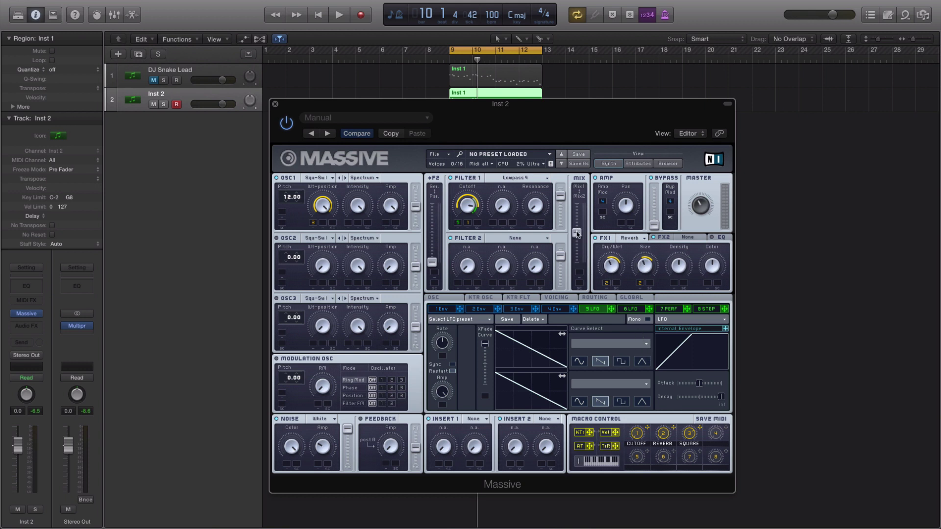
Move the filter mix fully to Mix1 and check the sound with playback
{"action": "left_click_drag", "start_coordinate": [577, 232], "coordinate": [577, 204]}
{"action": "key", "text": "space"}
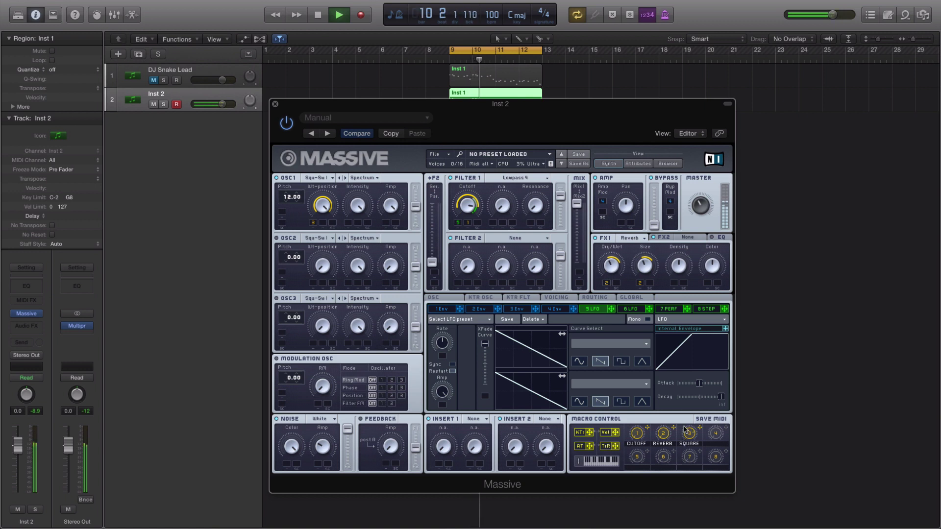
{"action": "key", "text": "space"}
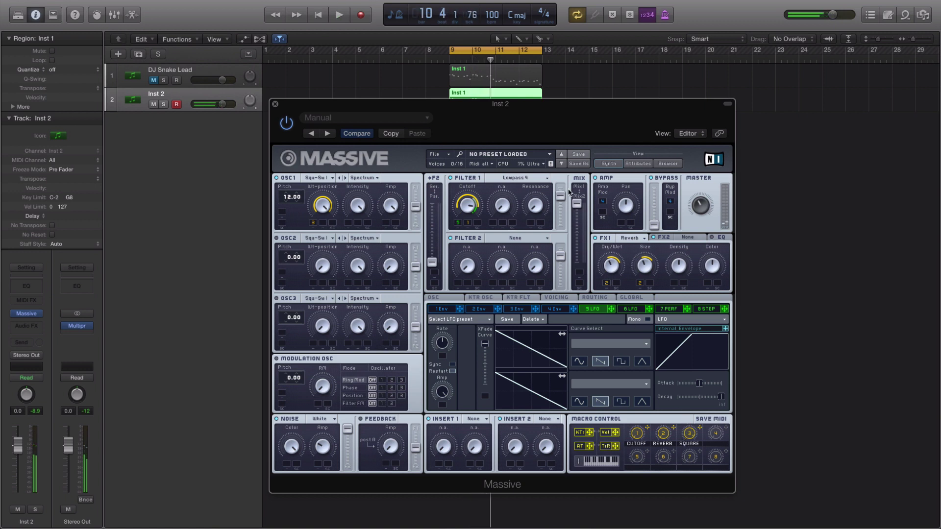